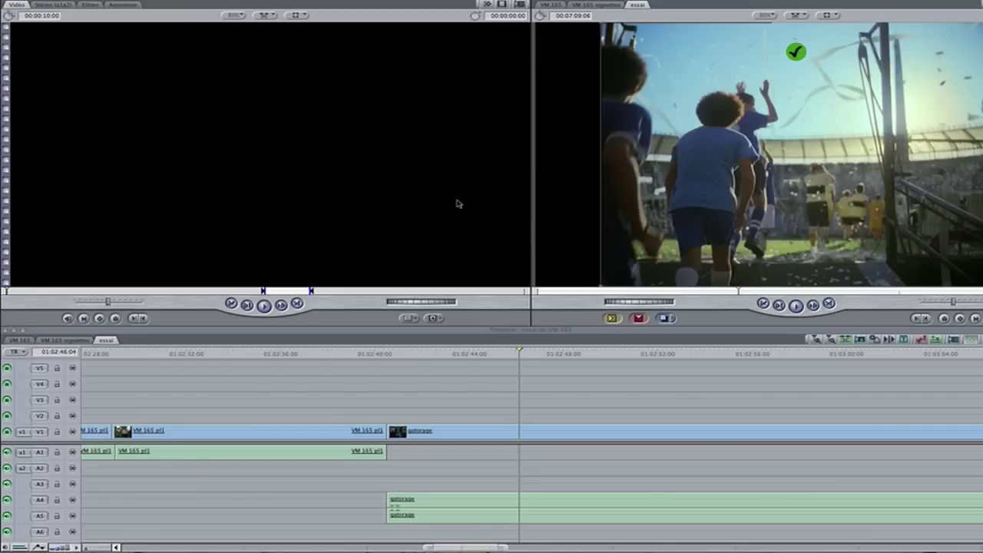
Move the essai sequence's playhead within the gatorage clip to 01:02:47:21.
left_click_drag(541, 352, 511, 353)
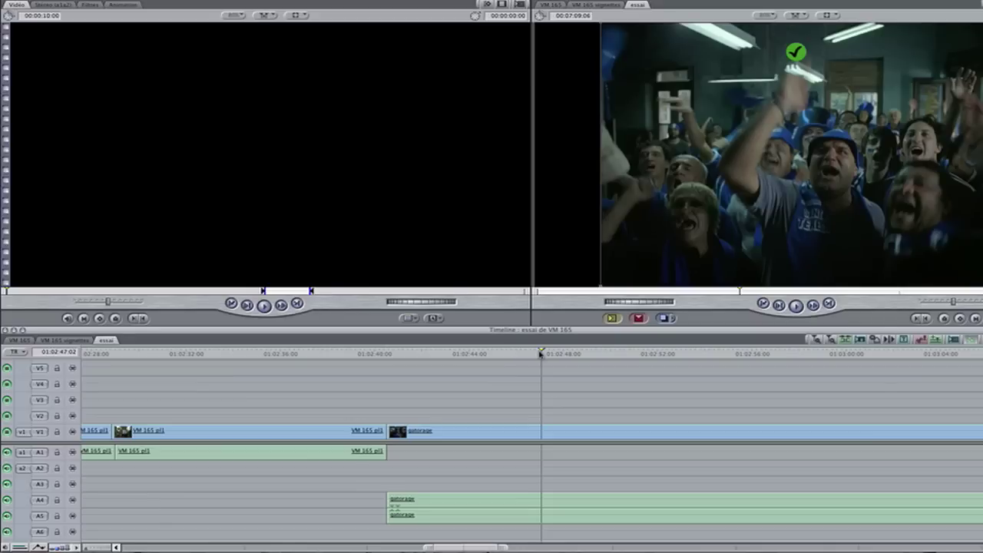
left_click_drag(541, 353, 465, 375)
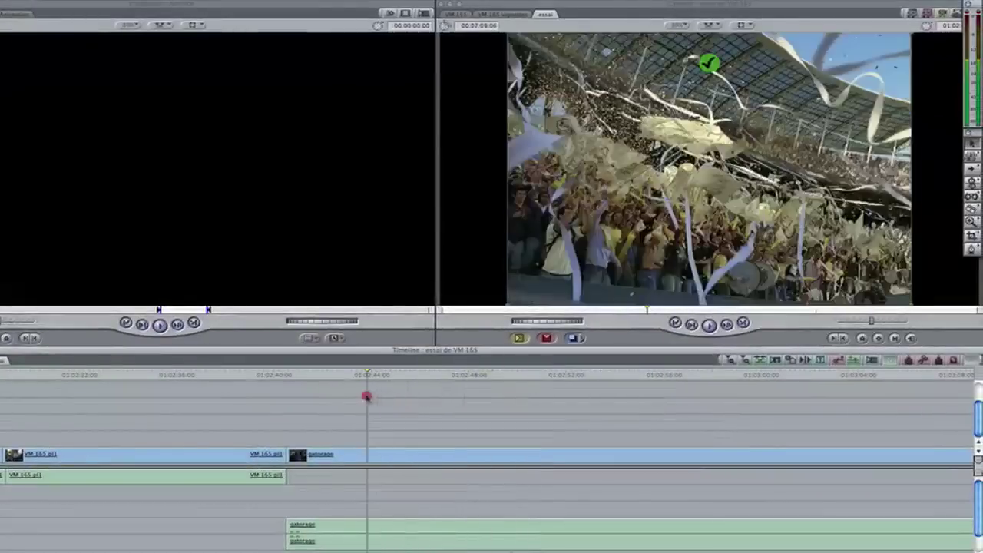
left_click_drag(367, 396, 471, 391)
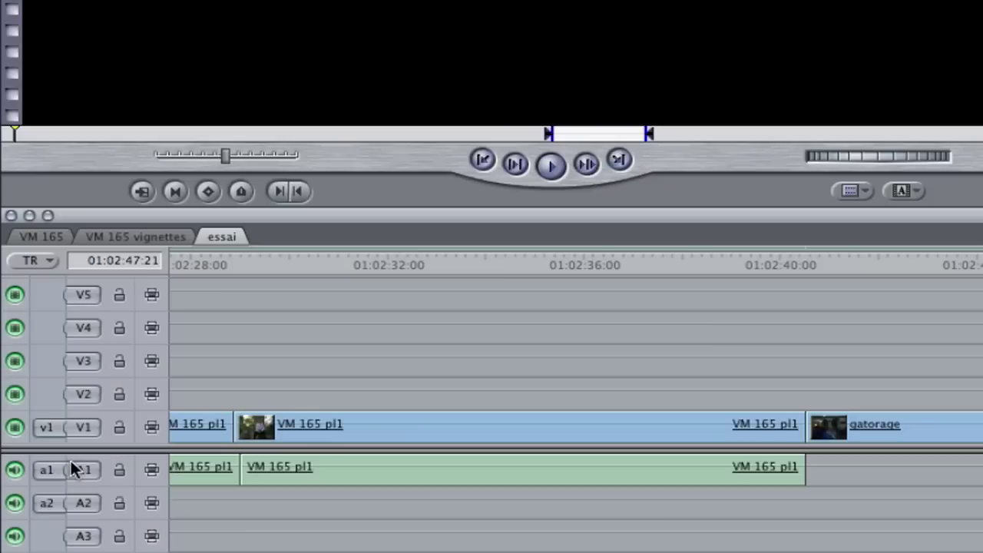
Disconnect source audio a1 and a2 from their tracks and patch source video v1 to V2.
left_click(72, 465)
left_click(73, 493)
left_click(90, 392)
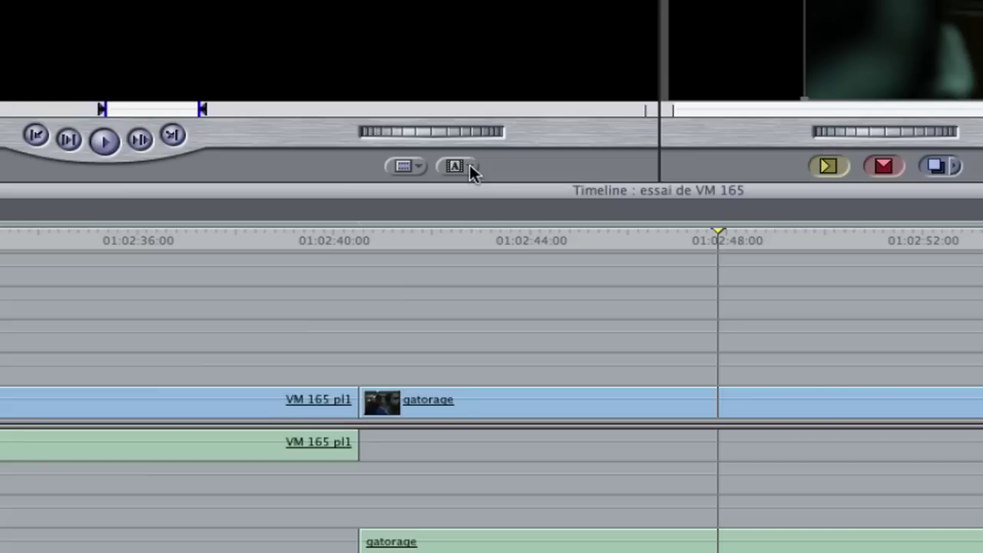
Create a Texte generator that reads PUB and set its font to Arial Black.
left_click(917, 189)
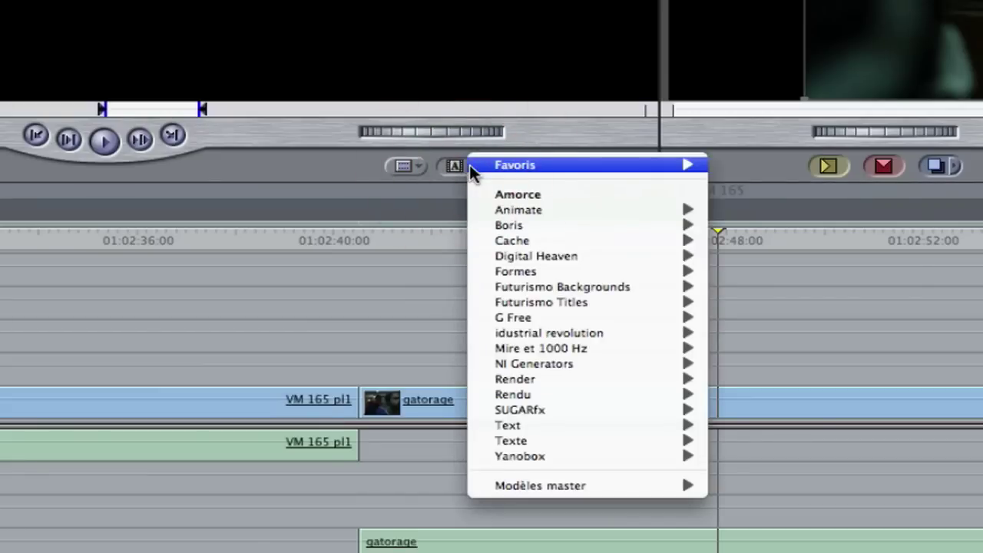
mouse_move(560, 449)
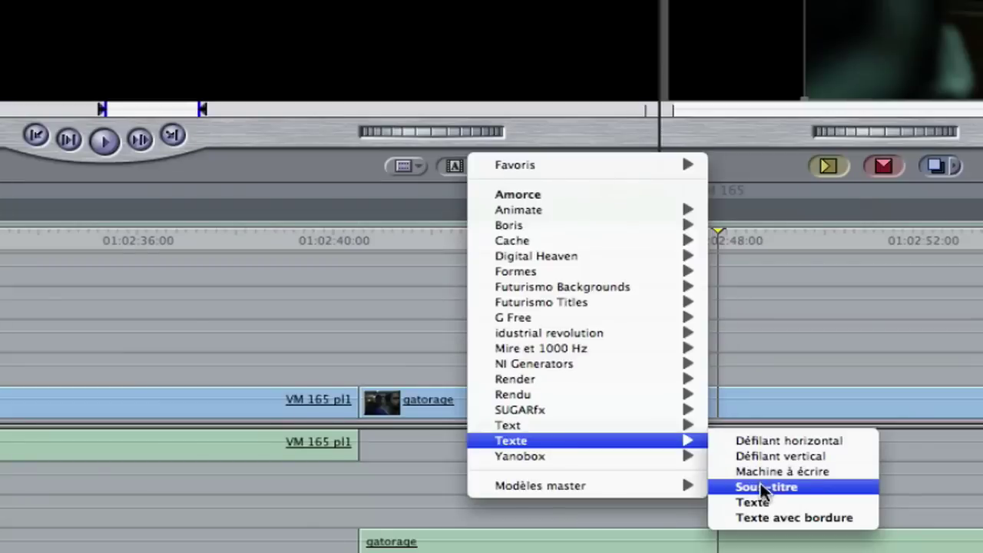
left_click(749, 503)
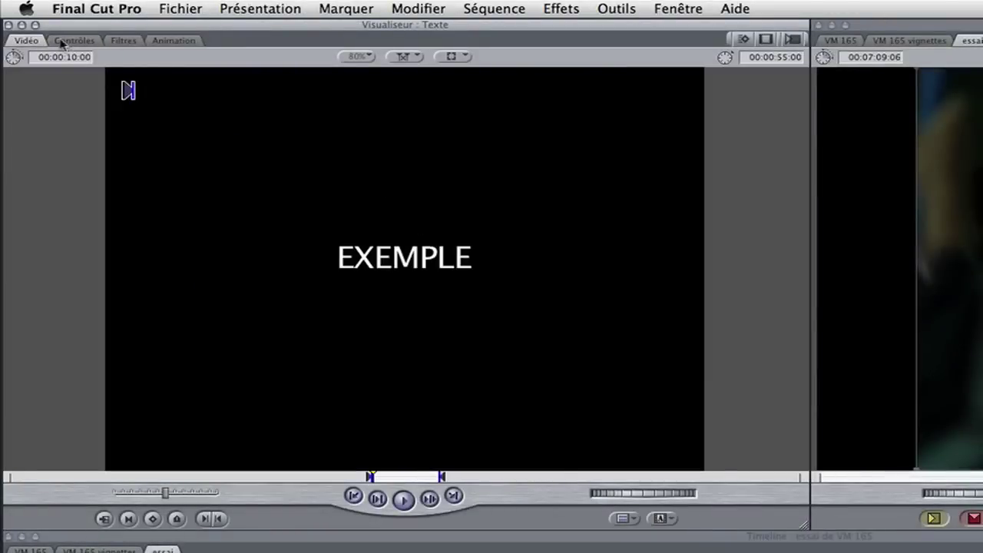
left_click(63, 41)
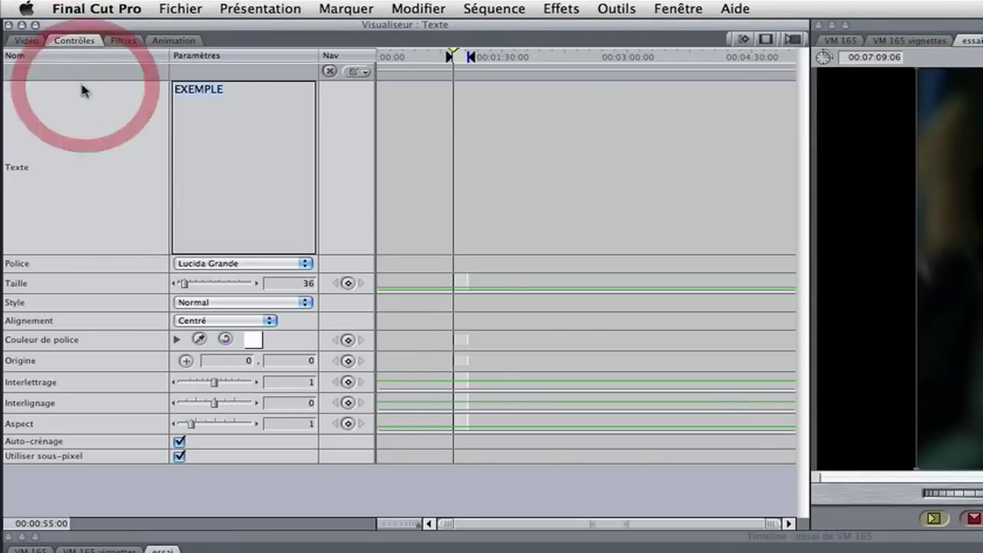
type("PUB")
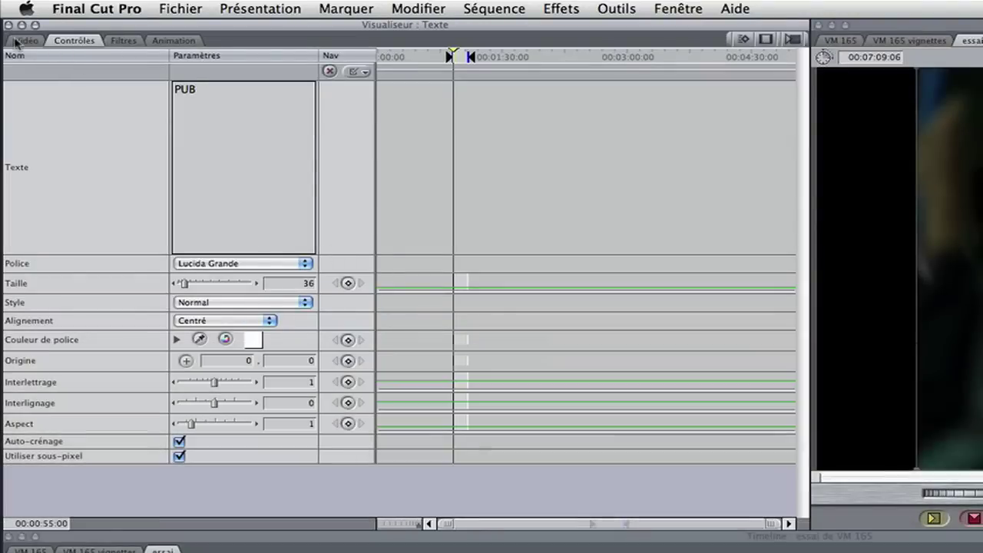
left_click(305, 265)
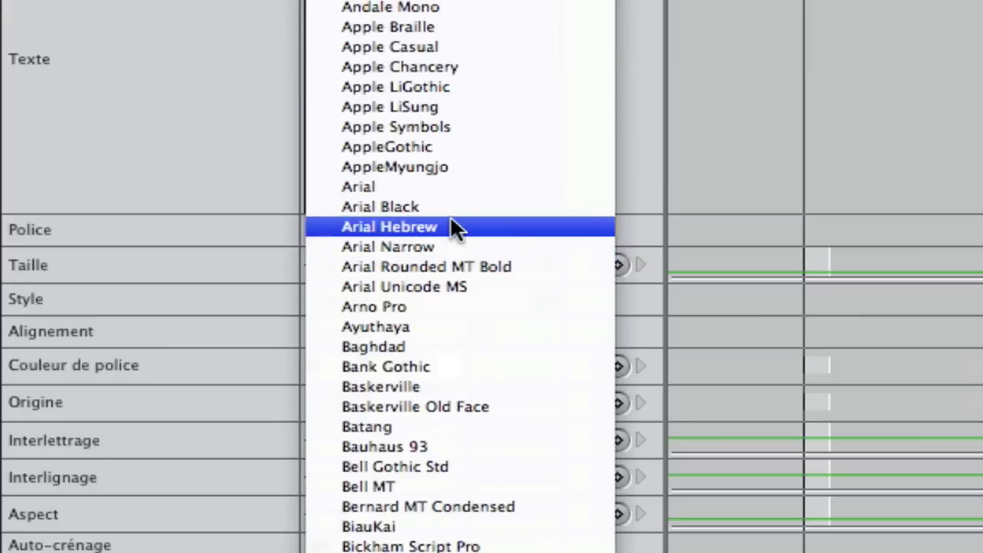
left_click(406, 206)
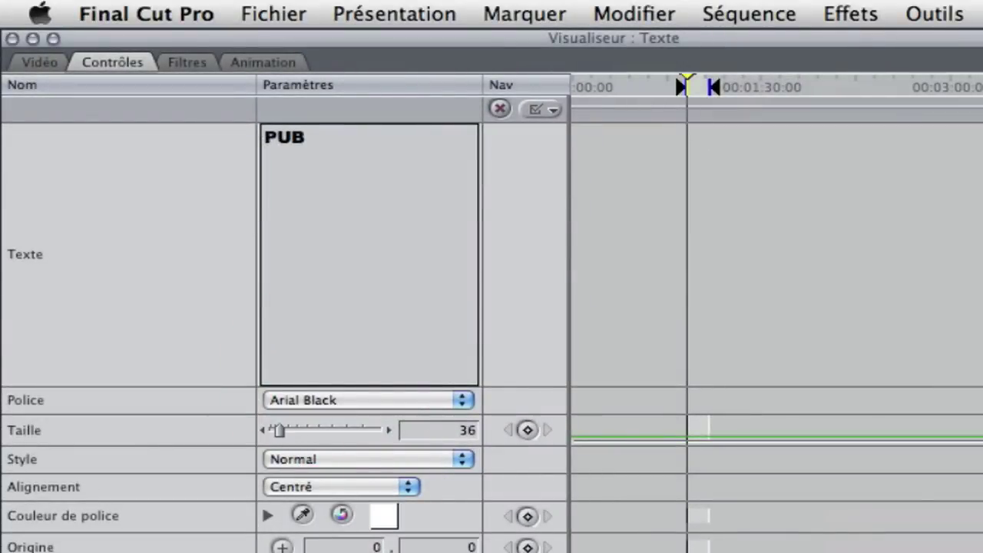
Set the PUB title's duration to 5 seconds and overwrite it onto V2 at the playhead.
left_click(34, 62)
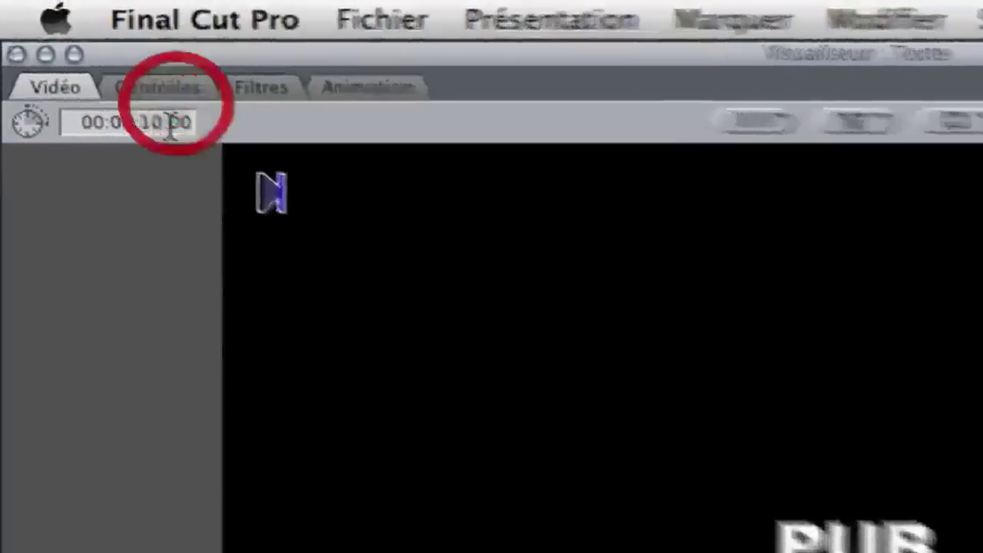
left_click(171, 127)
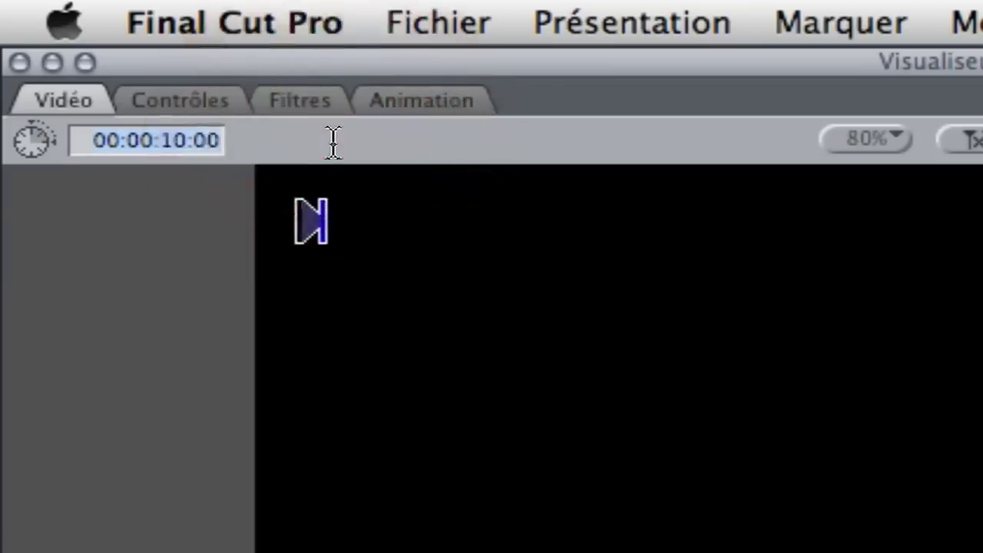
type("5.")
key("Return")
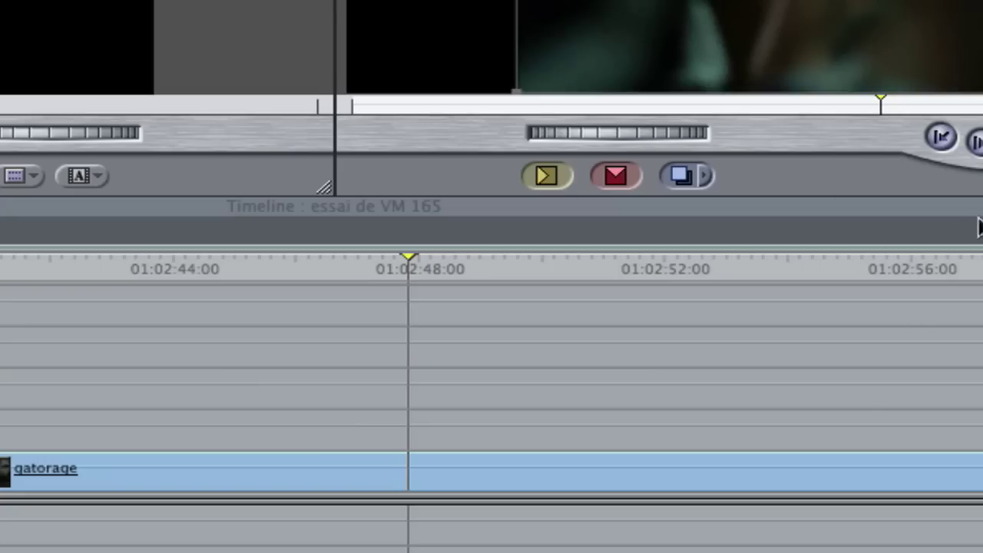
left_click(612, 173)
Enlarge the sequence's Texte clip to a scale of about 478 and move its center to about 9.59, 111.48.
left_click(536, 257)
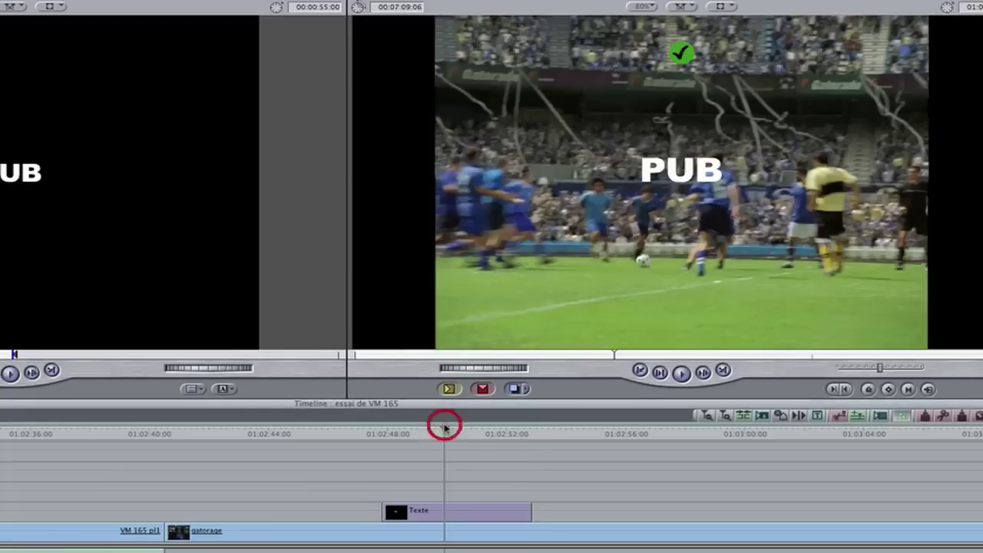
double_click(468, 514)
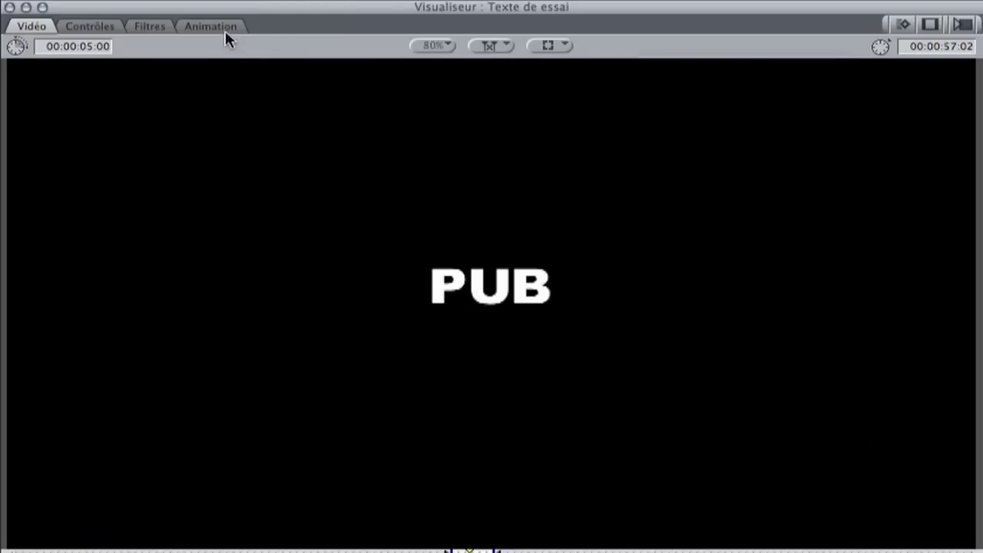
left_click(211, 27)
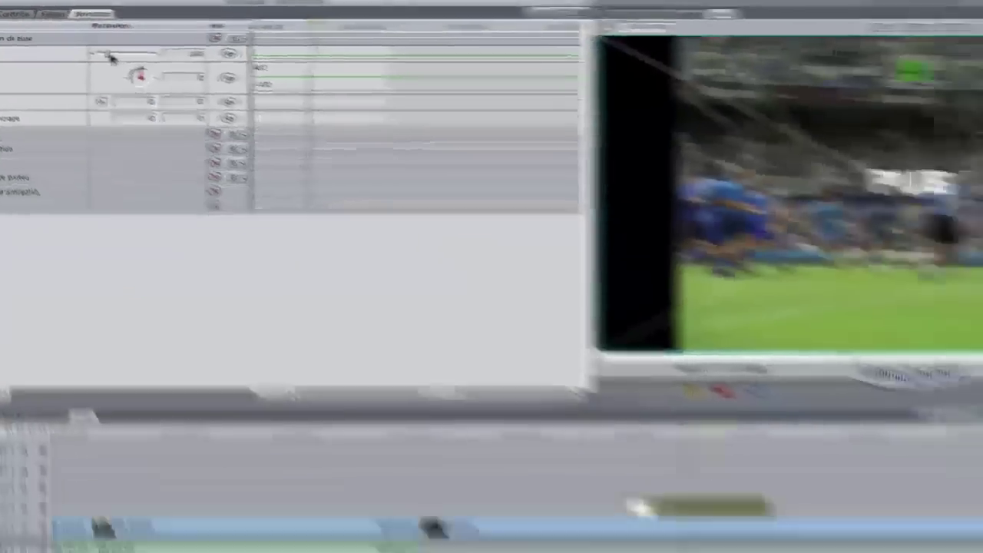
left_click_drag(250, 97, 257, 91)
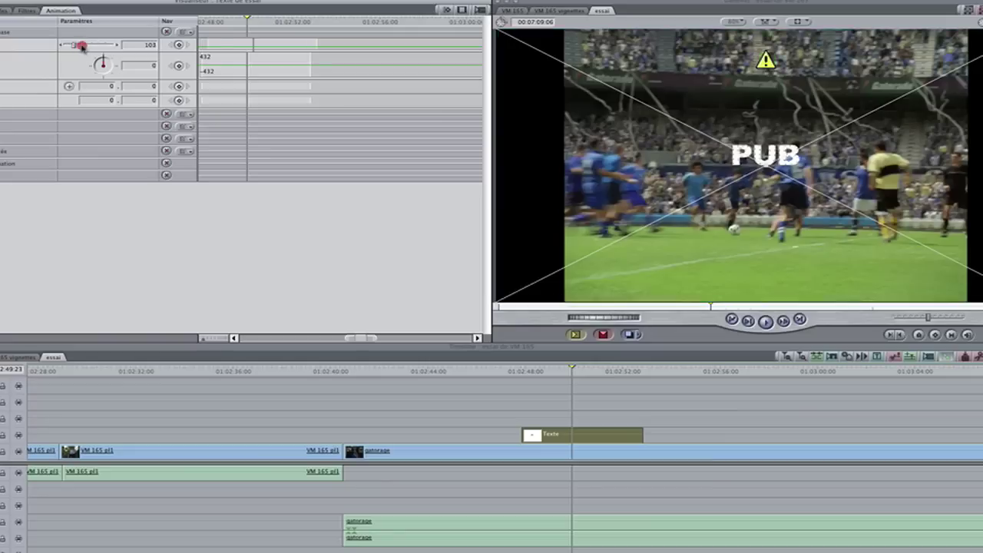
left_click_drag(82, 46, 99, 45)
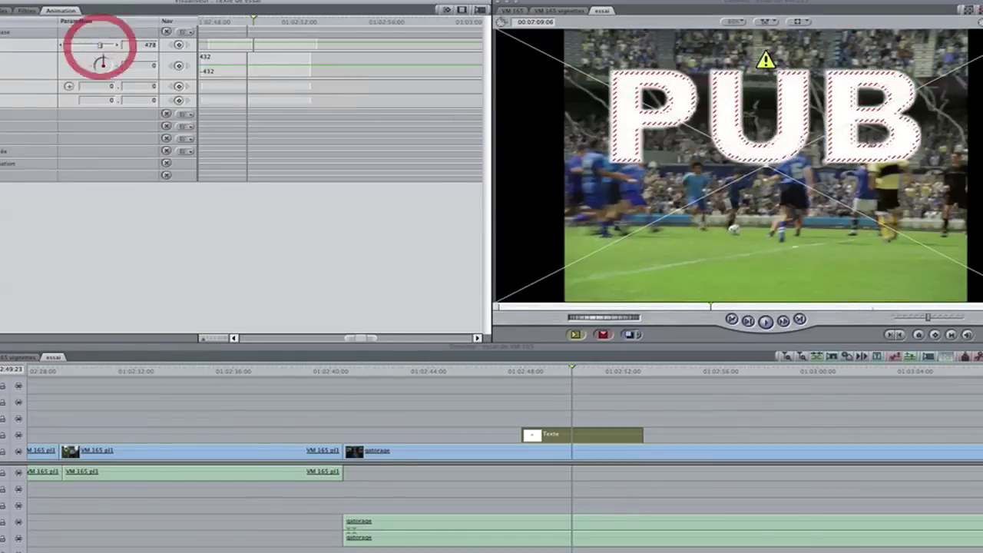
mouse_move(835, 211)
left_mouse_down()
mouse_move(836, 264)
mouse_move(845, 264)
left_mouse_up()
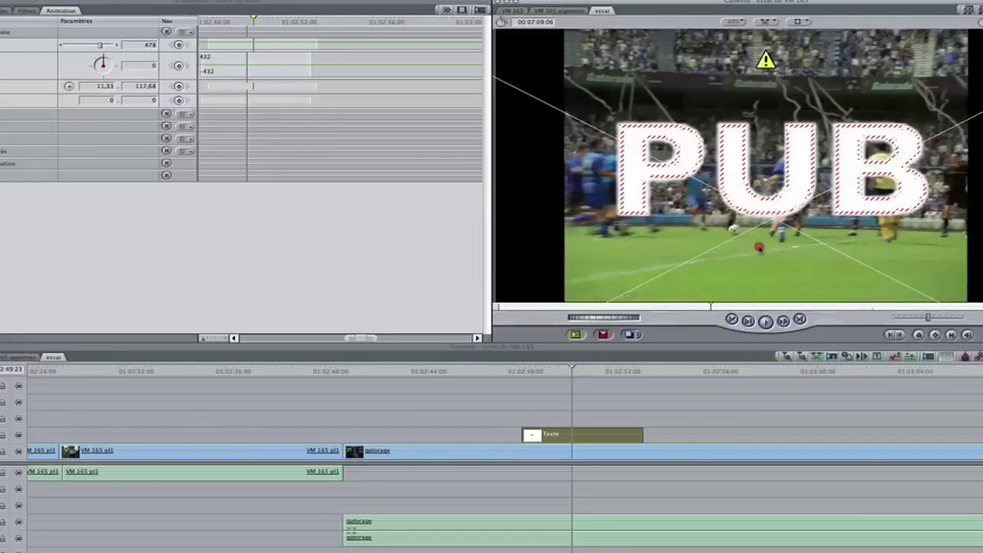
left_click_drag(759, 247, 757, 243)
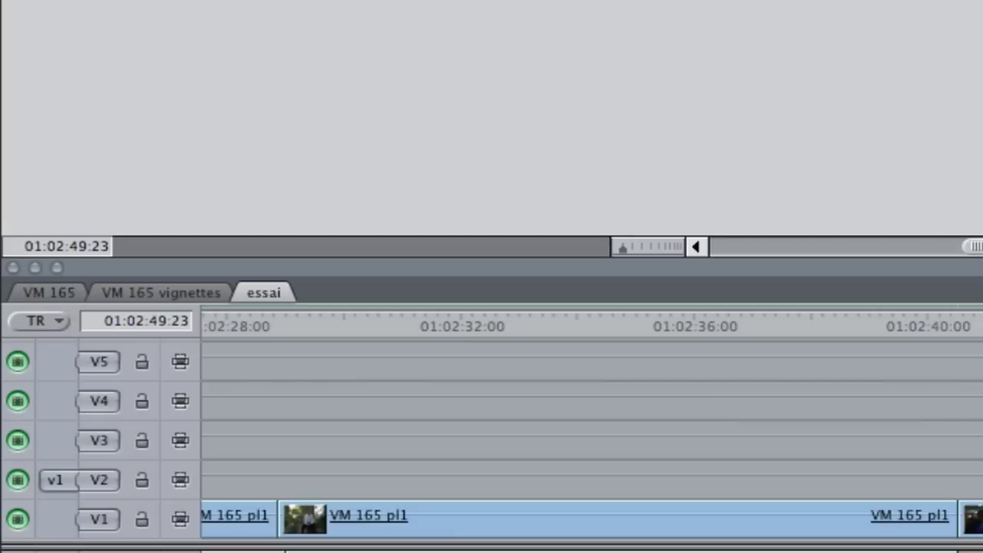
Patch source video v1 to V3, then import the Fire Flower clip from the Desktop and preview it.
left_click(106, 440)
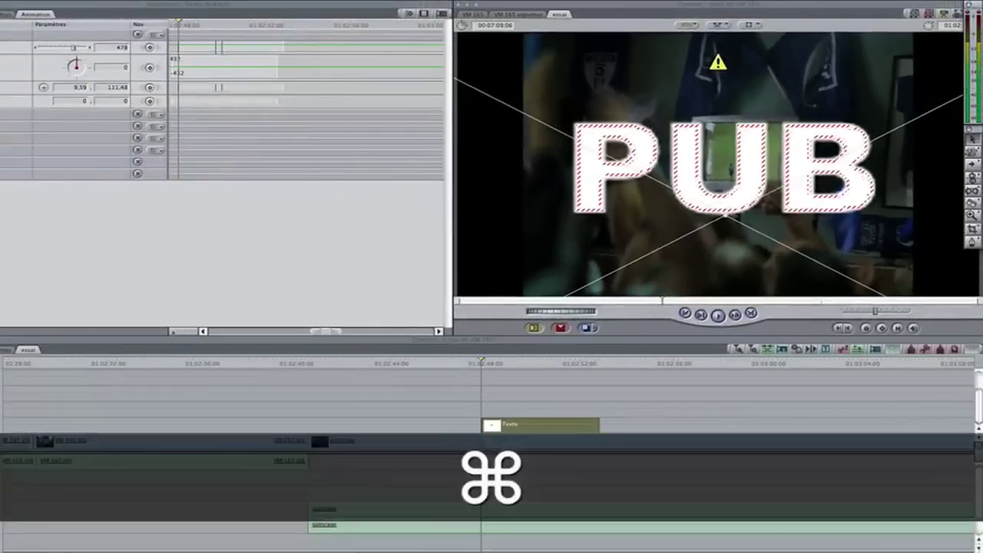
key("super+i")
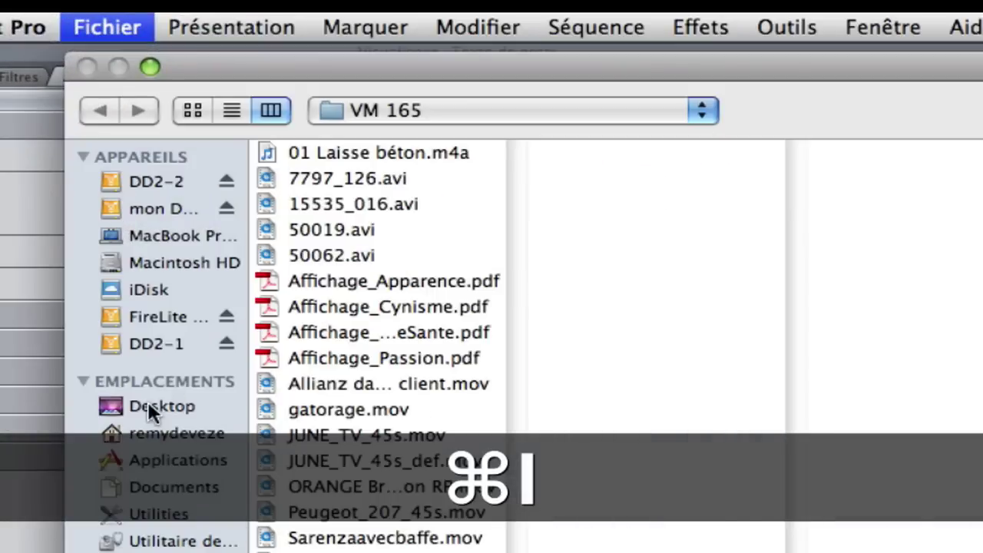
left_click(149, 409)
left_click(314, 255)
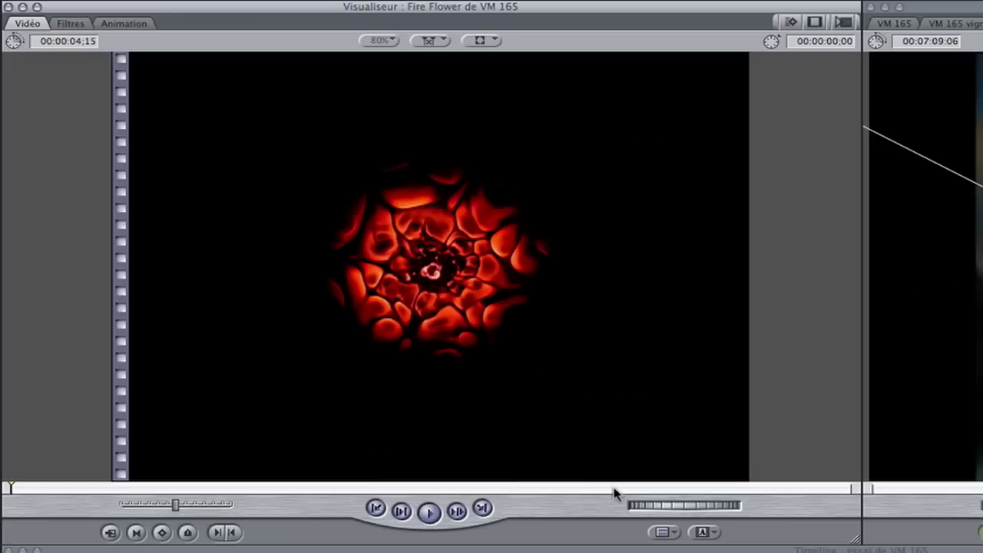
left_click(428, 513)
left_click(427, 514)
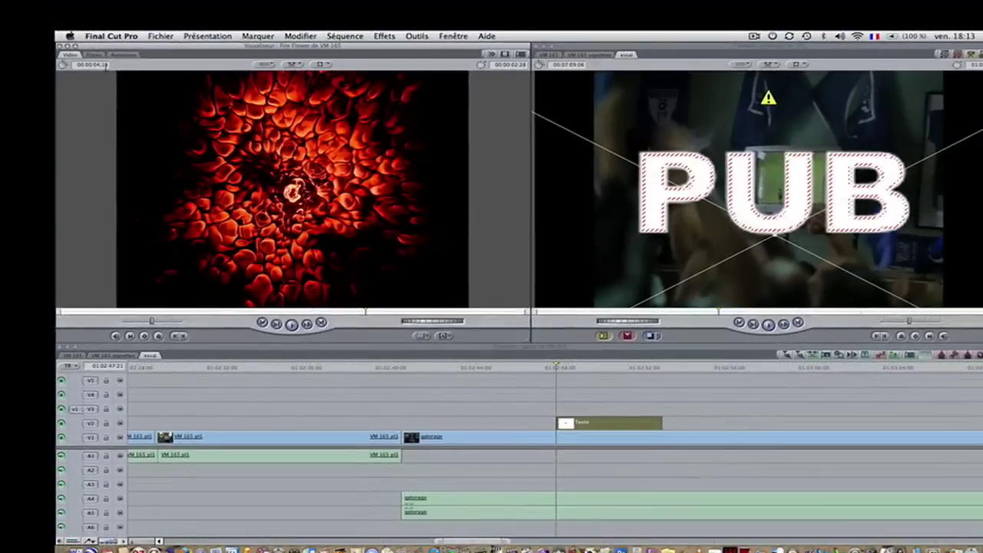
Enter 5 seconds as the Fire Flower clip's duration and place it on V3 directly above the Texte clip.
left_click(102, 65)
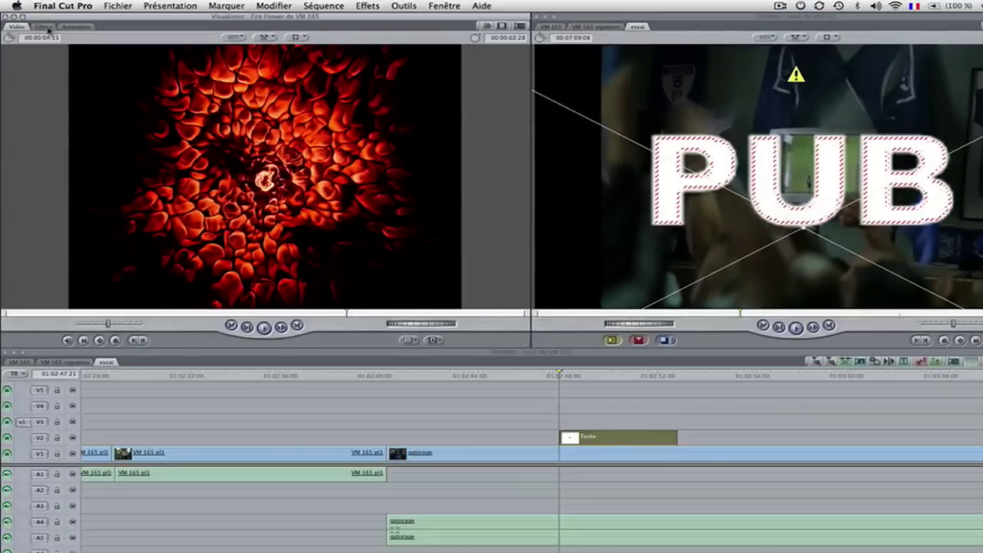
left_click(95, 55)
left_click(17, 26)
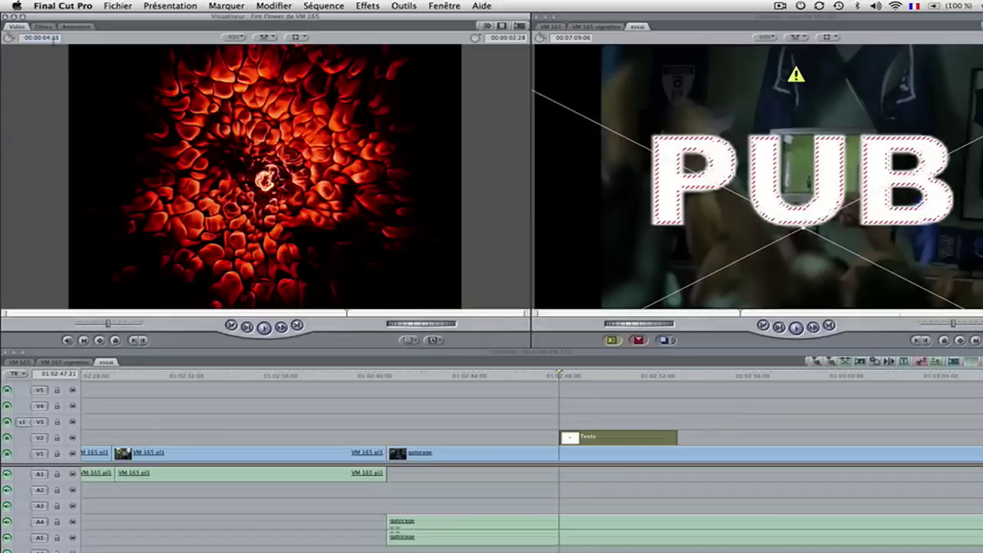
type("5")
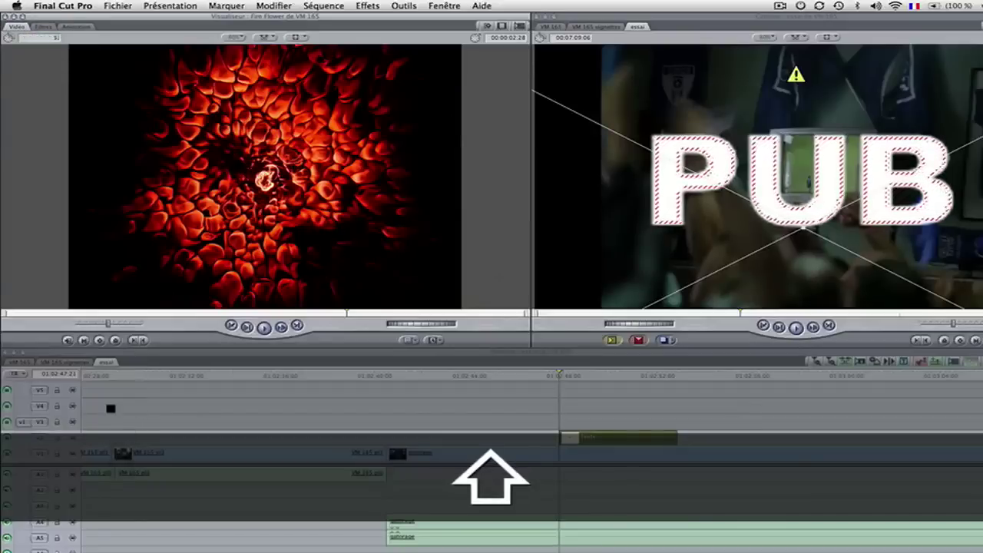
key("Return")
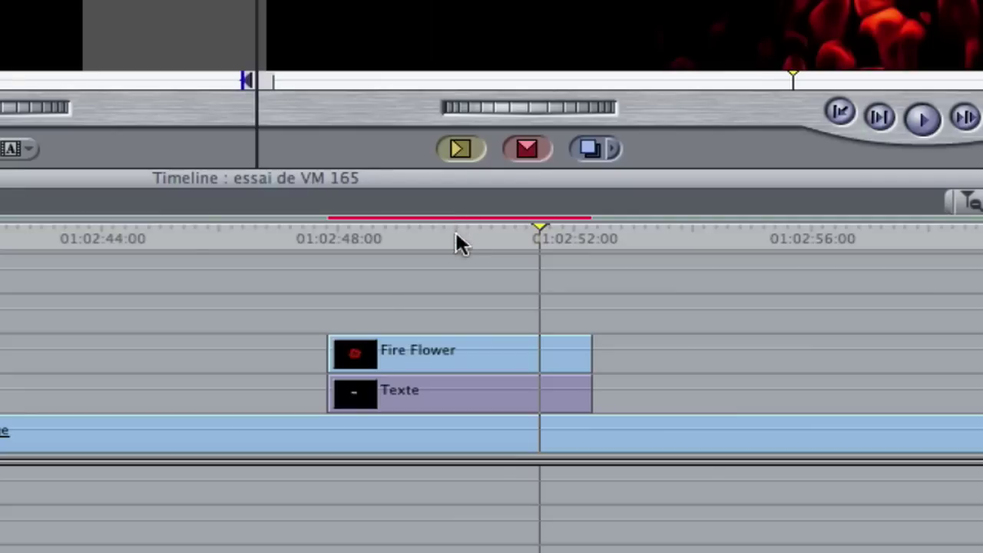
Set the Fire Flower clip's compositing mode to Cache - alpha and render the sequence.
left_click_drag(456, 240, 494, 282)
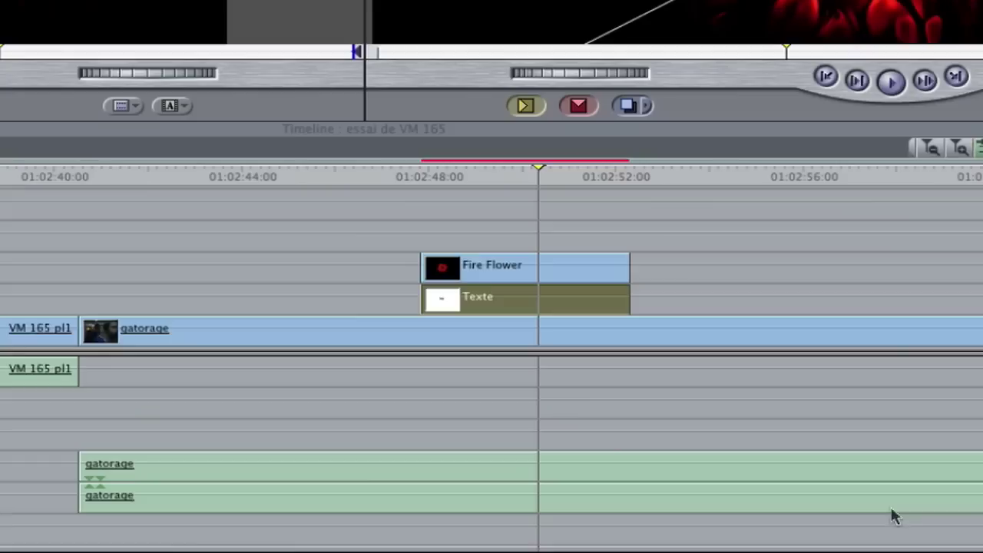
left_click(475, 265)
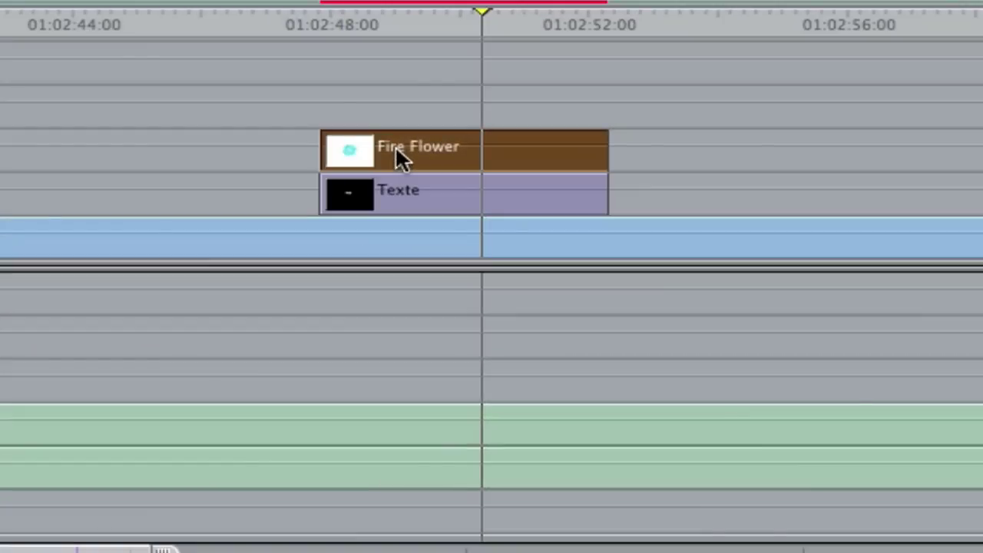
right_click(397, 147)
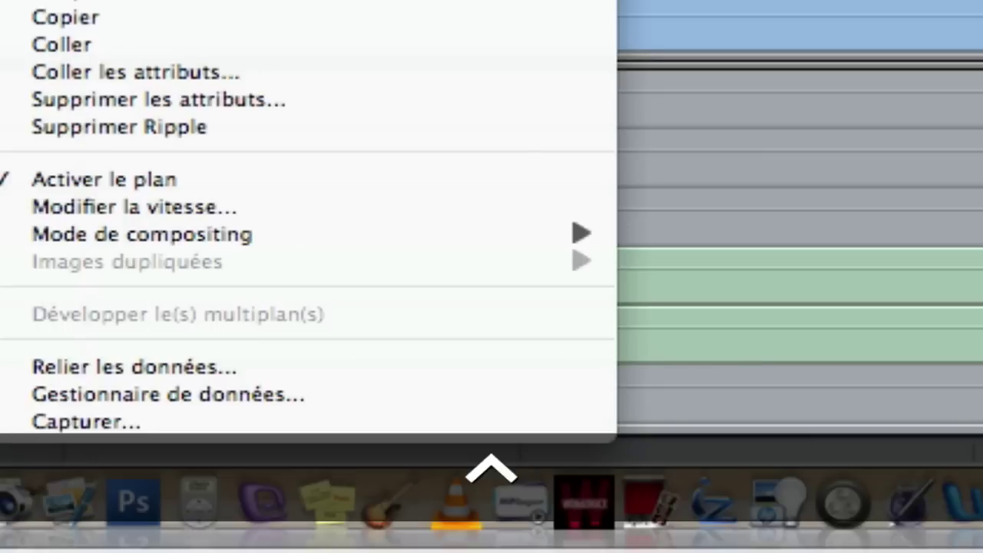
mouse_move(368, 242)
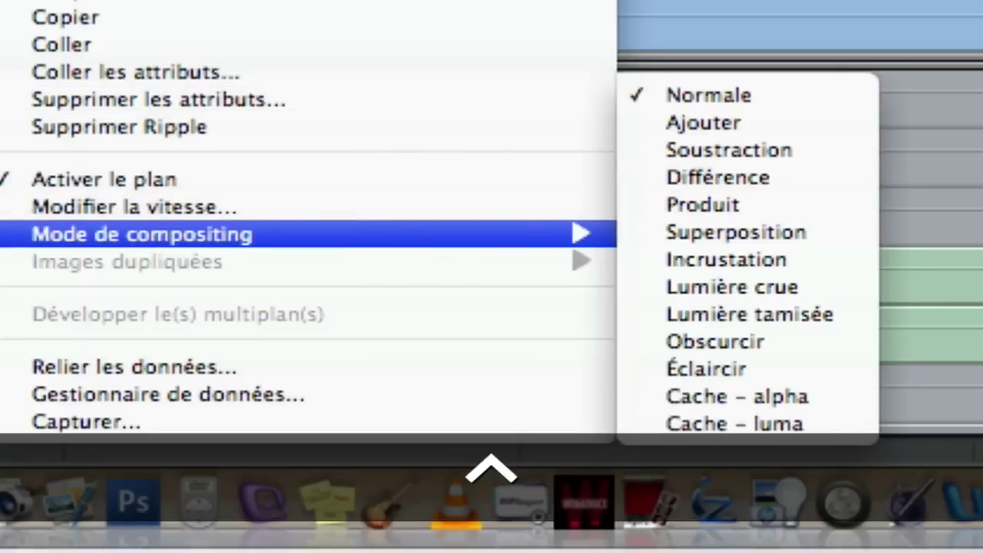
left_click(692, 397)
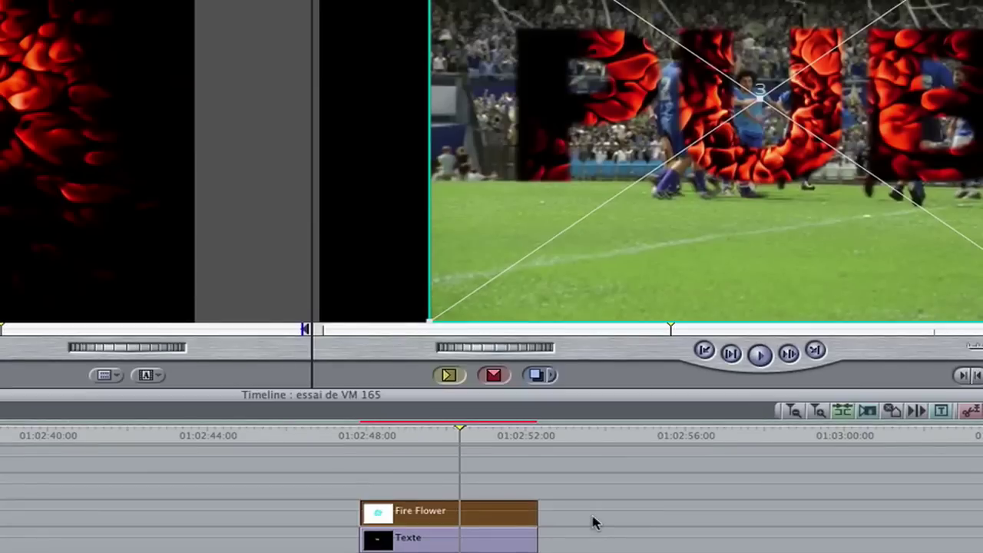
left_click(592, 523)
key("alt+r")
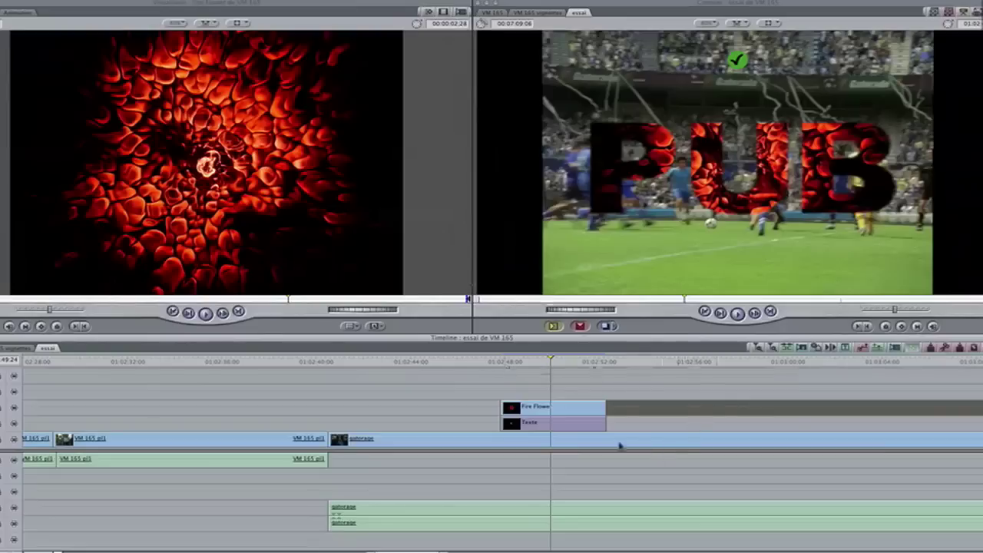
Open the Fire Flower clip's Animation settings, scrub through the titled section of the timeline, and render the sequence.
double_click(537, 410)
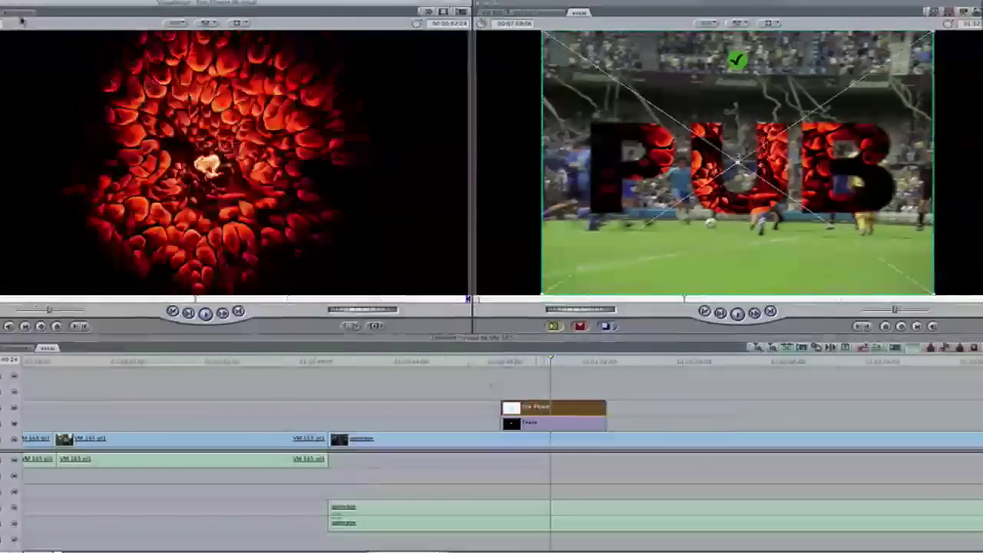
left_click(63, 20)
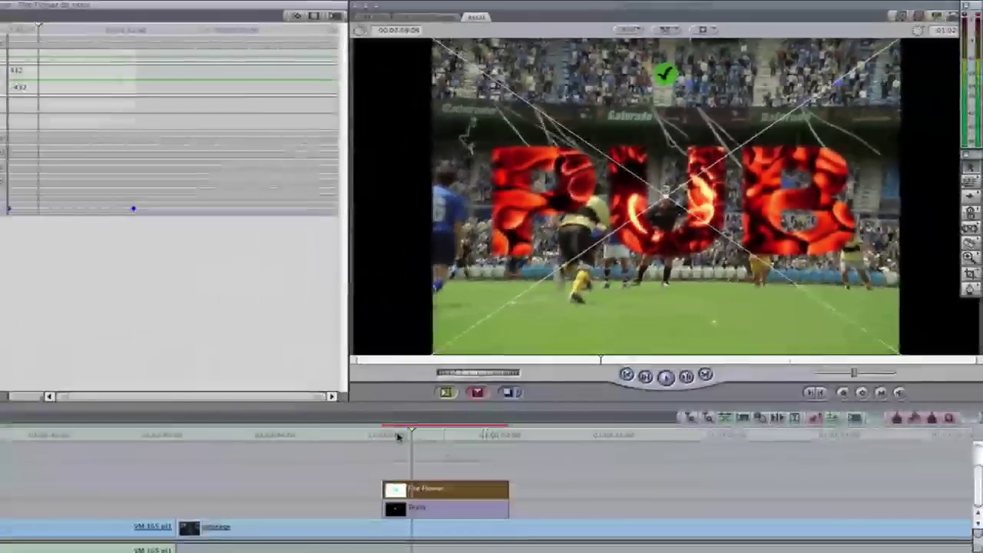
left_click_drag(398, 436, 468, 451)
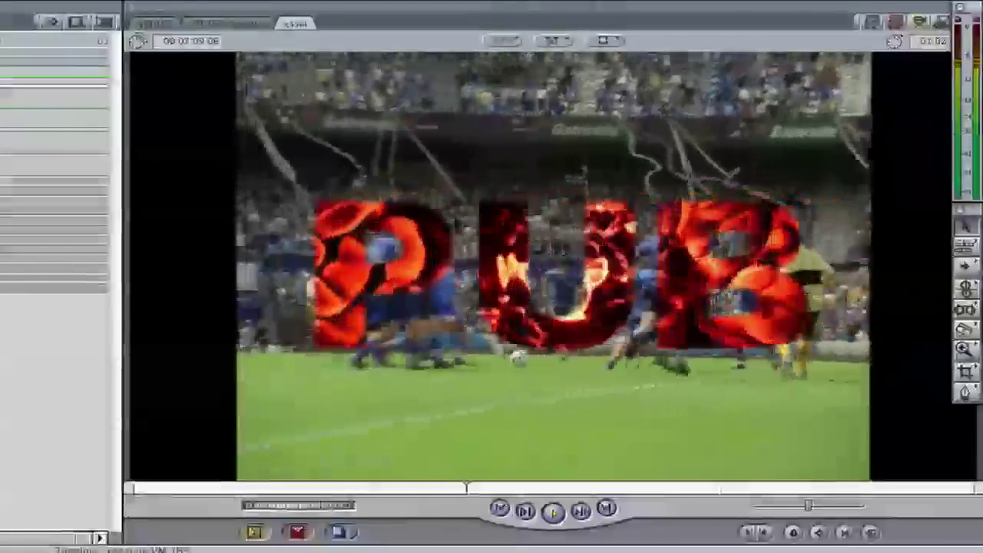
key("super+r")
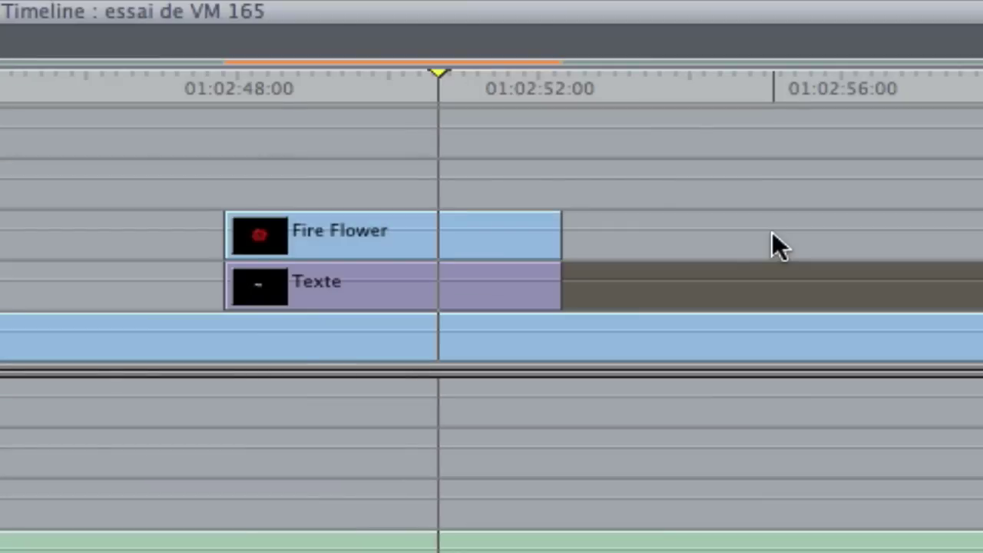
Check which compositing mode is assigned to the Fire Flower clip on V3, leaving the setting as it is.
left_click(390, 224)
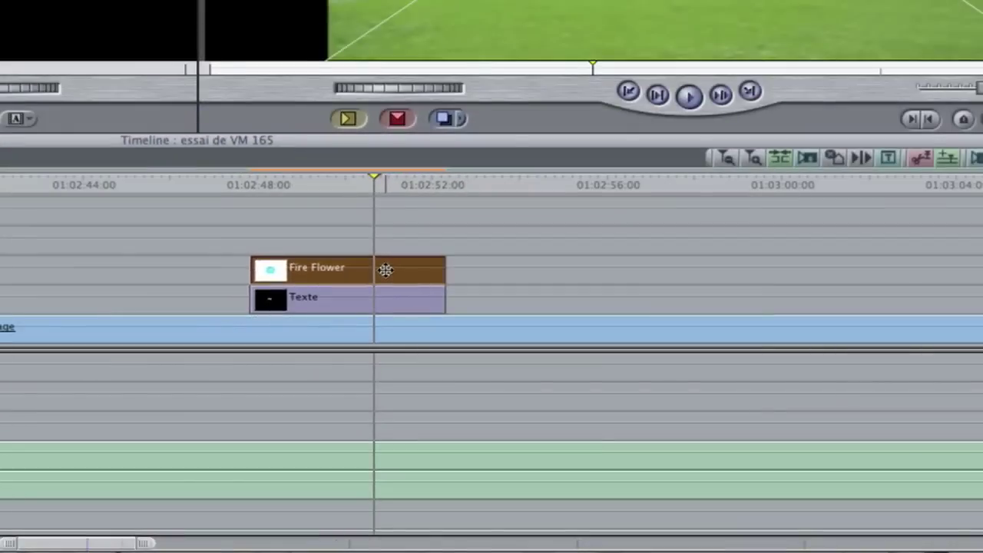
right_click(454, 241)
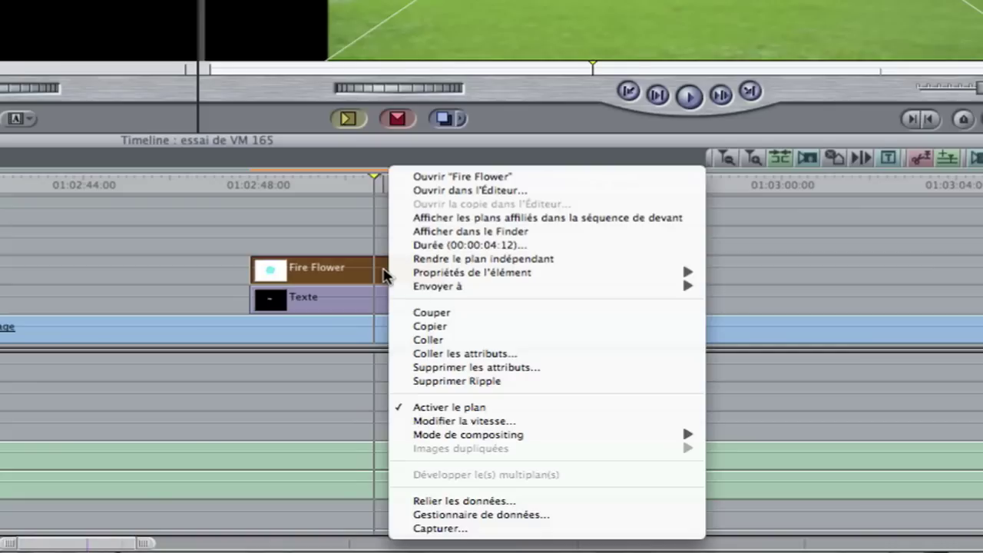
mouse_move(527, 437)
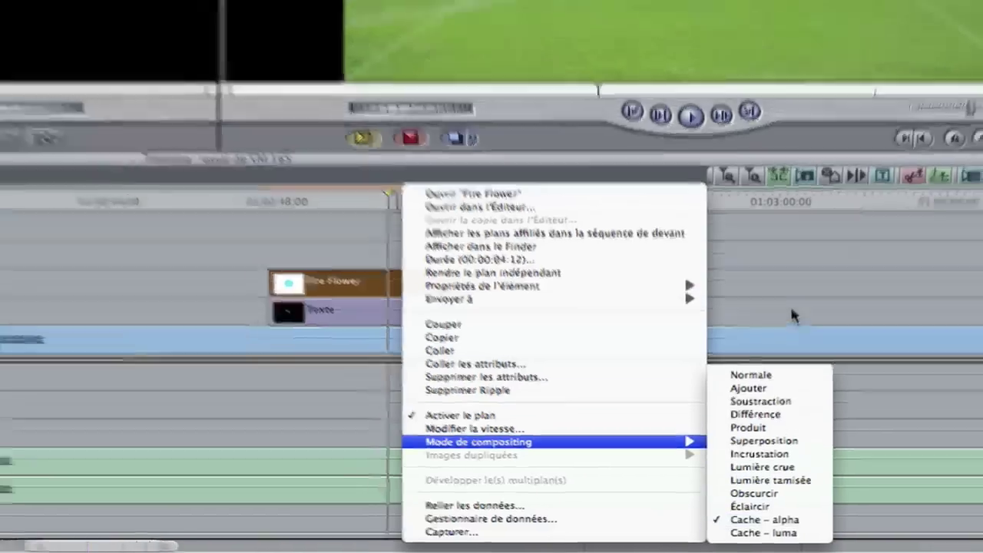
left_click(791, 241)
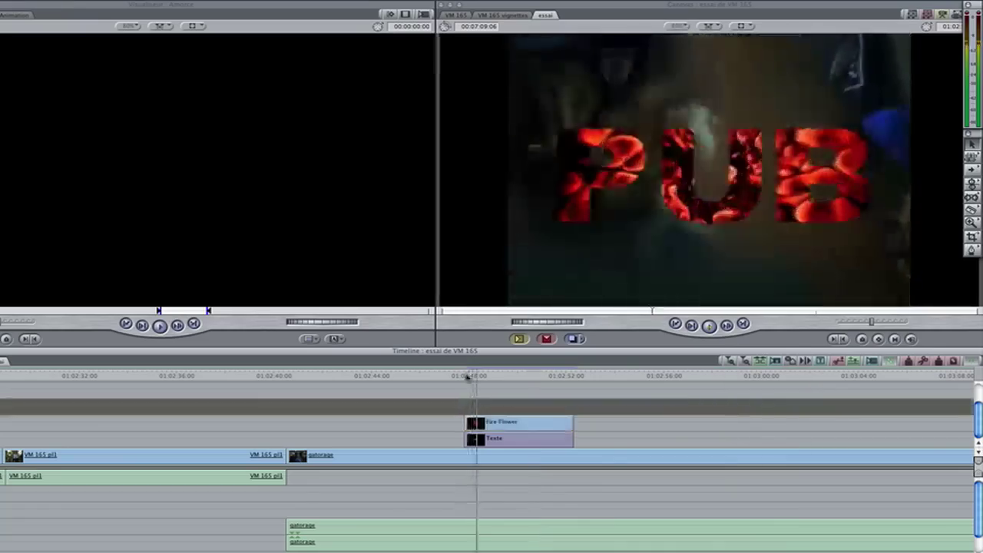